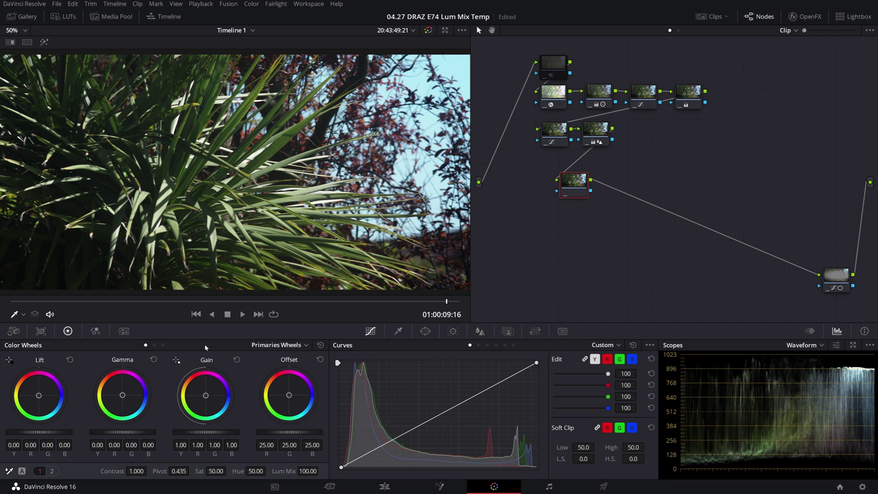
left_click(154, 346)
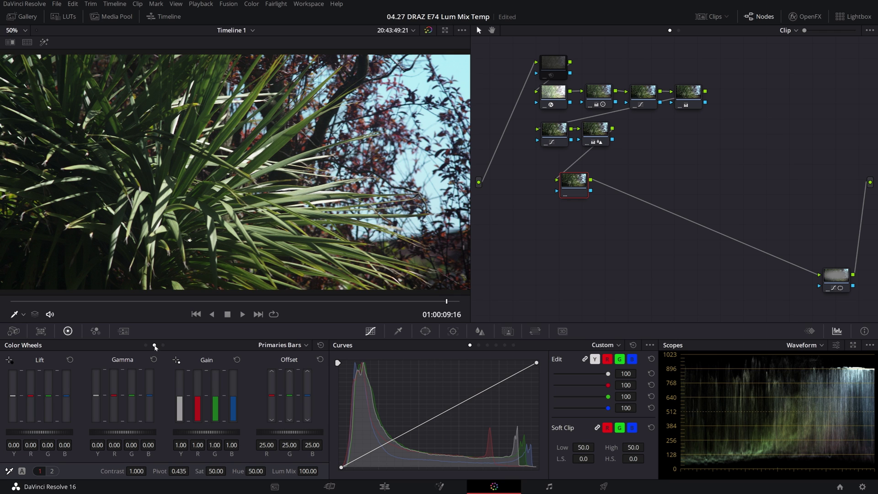
left_click(162, 345)
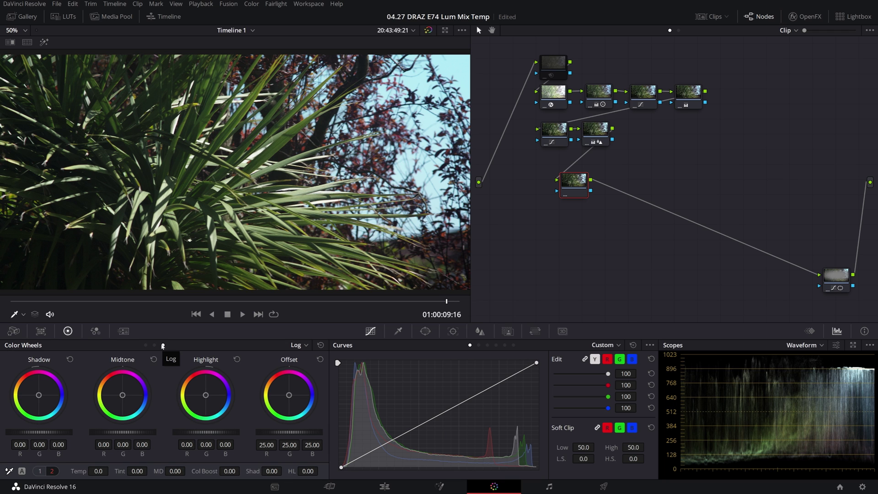
left_click(155, 345)
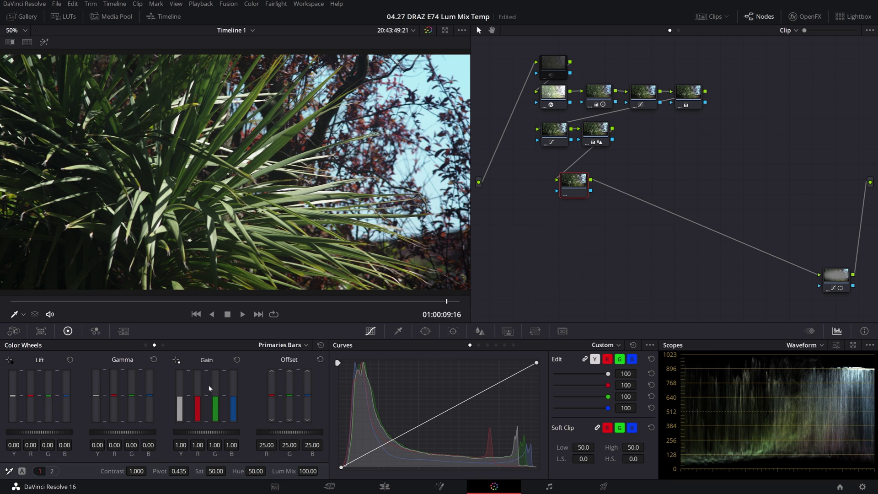
- Switch the scope to RGB Parade, then raise the blue gain to about 2.59
left_click(803, 345)
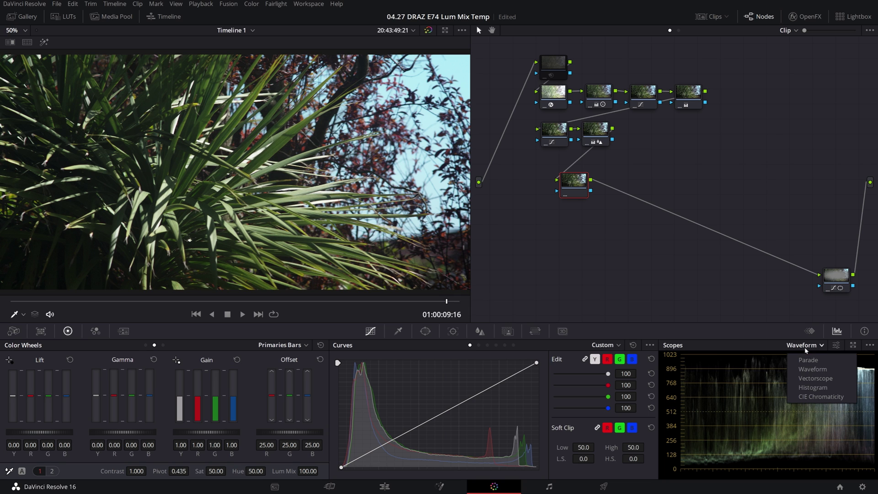
left_click(810, 361)
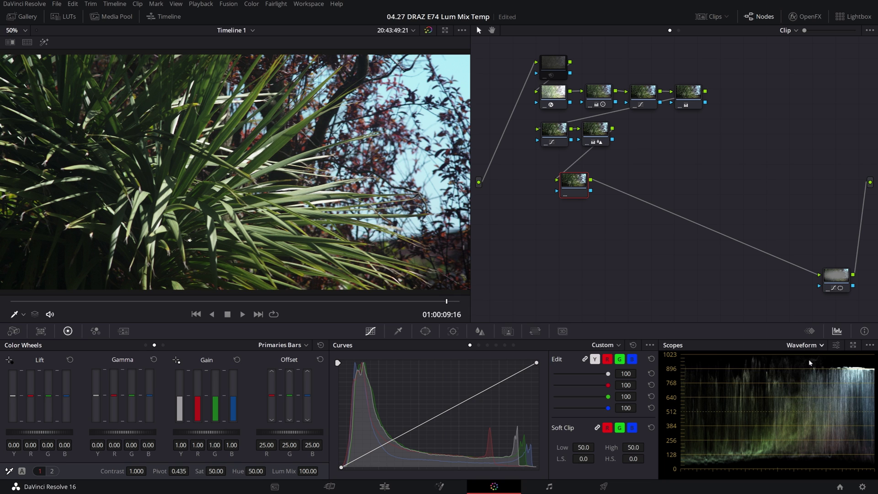
left_click(810, 332)
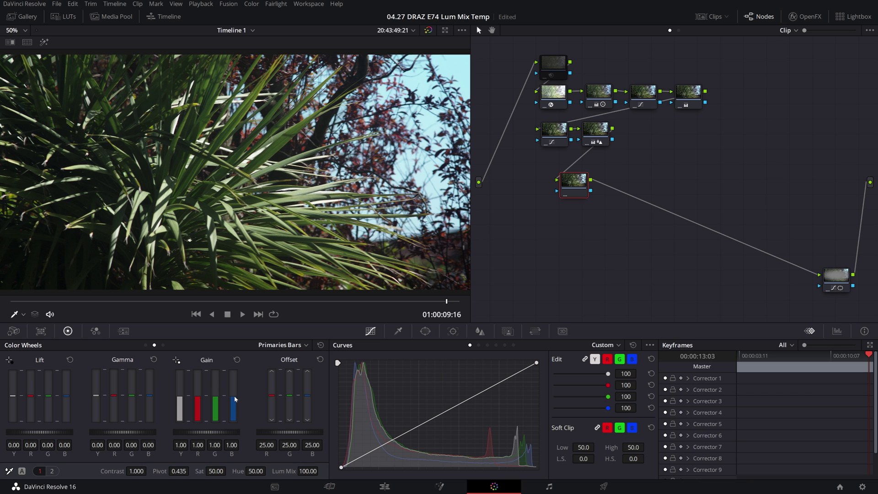
left_click_drag(231, 445, 238, 444)
left_click_drag(232, 445, 258, 445)
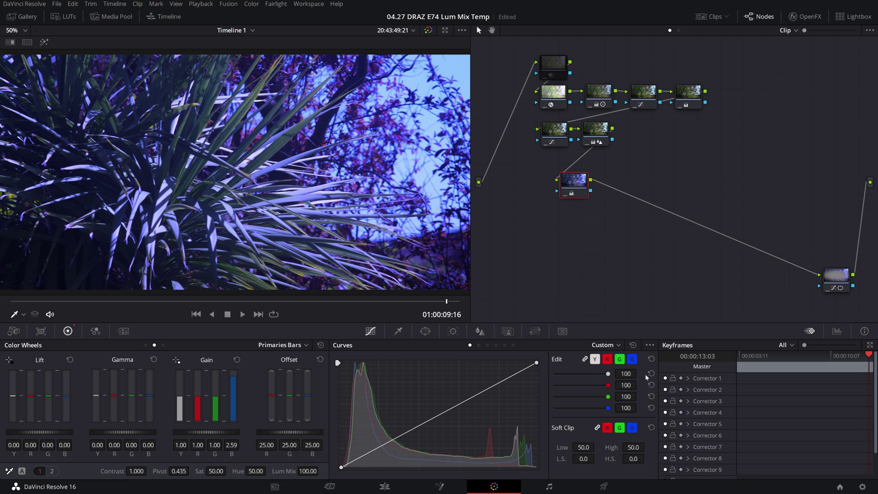
- Lower the blue gain while checking the Parade and Waveform scopes, then reset Gain to 1.00
left_click(835, 332)
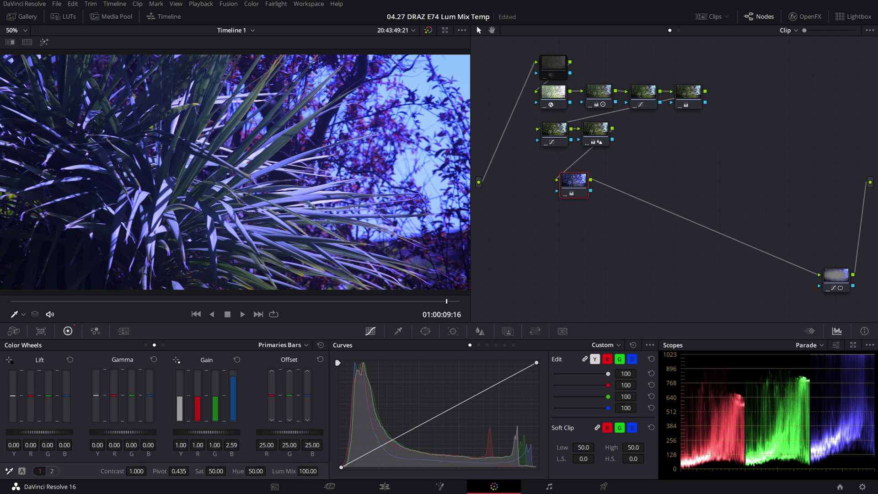
left_click_drag(233, 397, 233, 412)
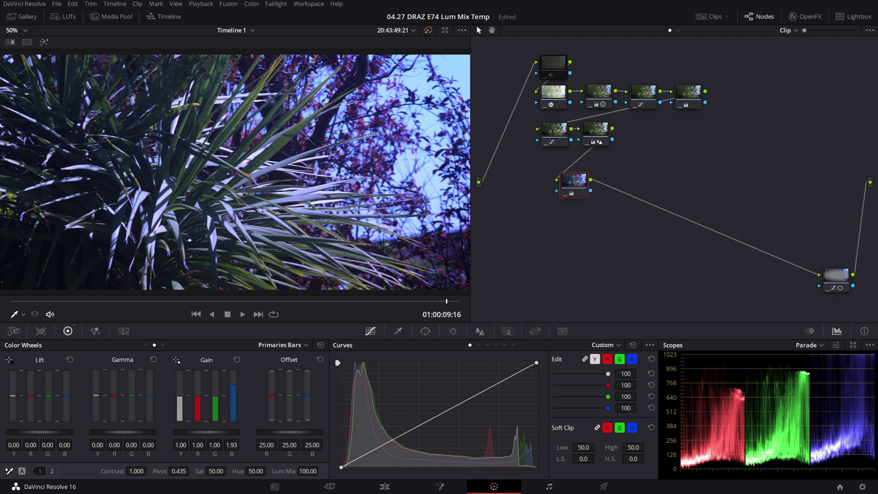
left_click(804, 346)
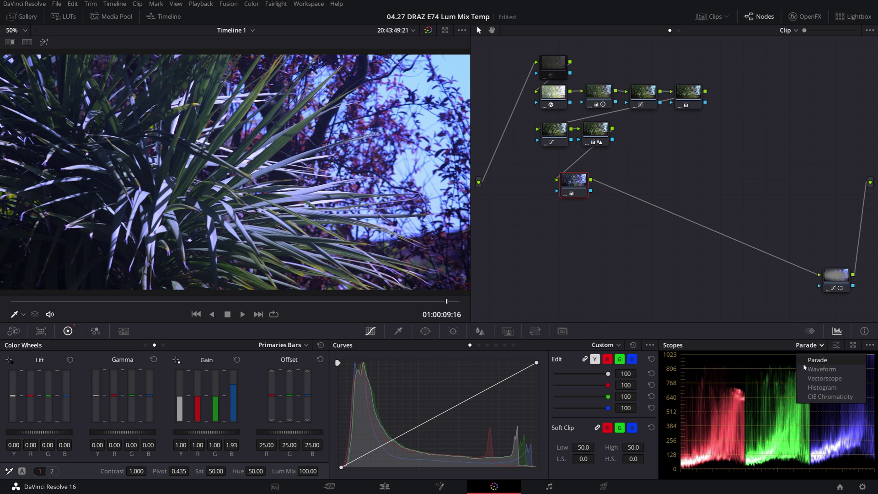
left_click(807, 369)
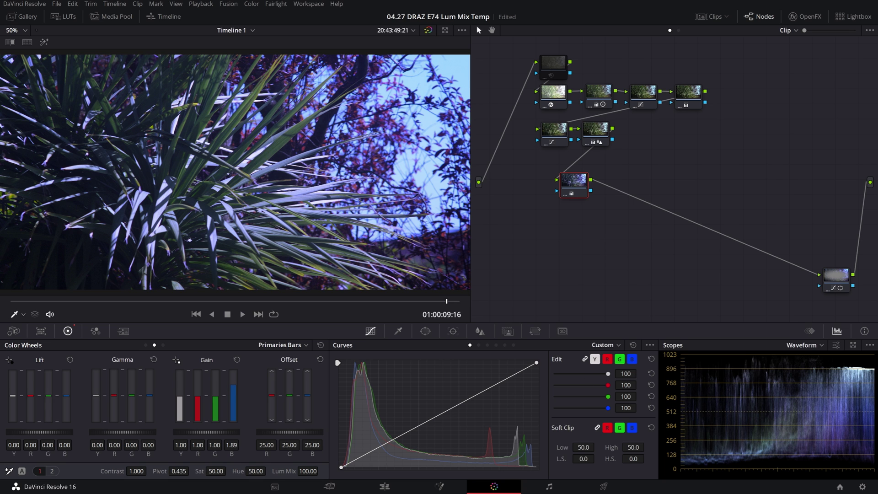
mouse_move(232, 445)
left_mouse_down()
mouse_move(262, 445)
mouse_move(197, 445)
mouse_move(226, 445)
left_mouse_up()
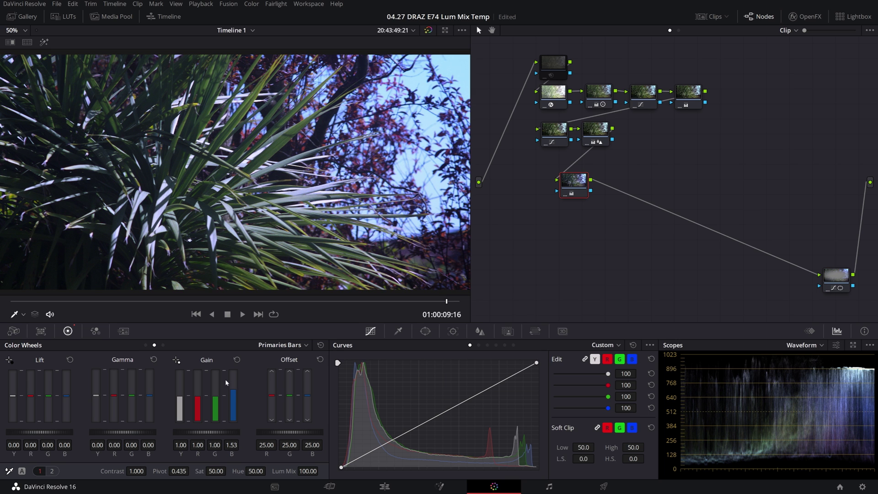
left_click(236, 361)
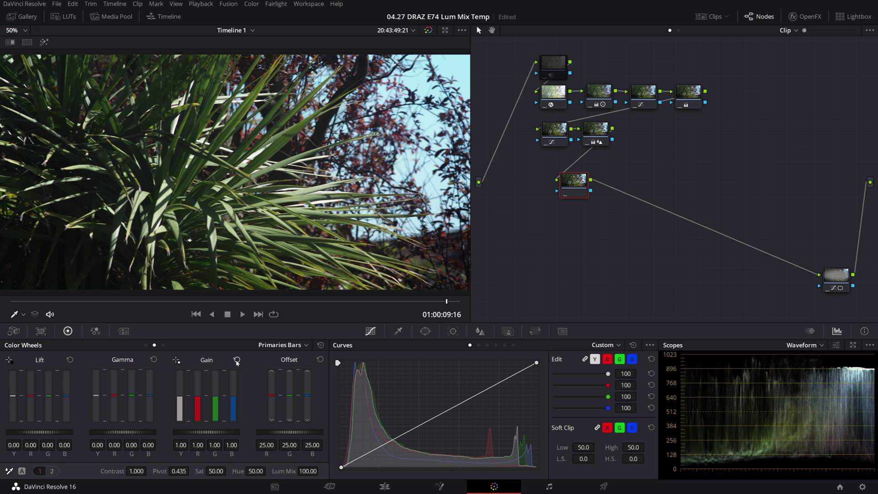
- Switch the scope back to RGB Parade, set Lum Mix to 0 and raise the blue gain to about 2.51
left_click(816, 345)
left_click(816, 358)
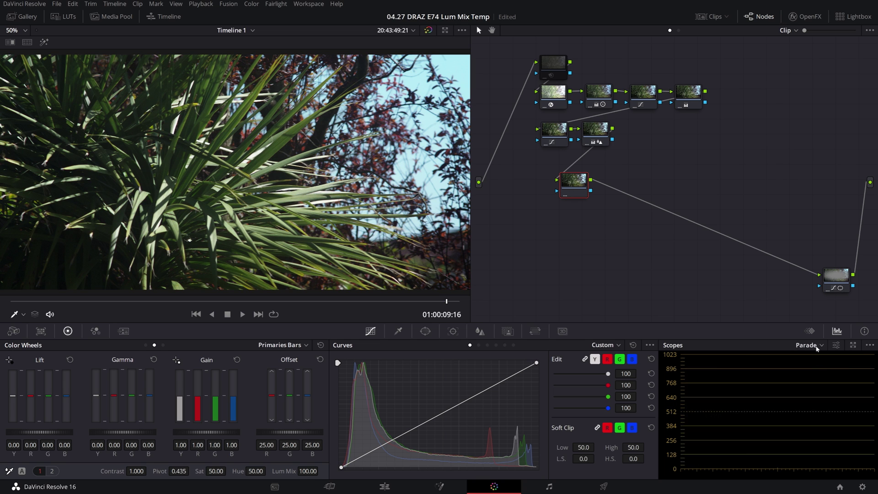
left_click(810, 332)
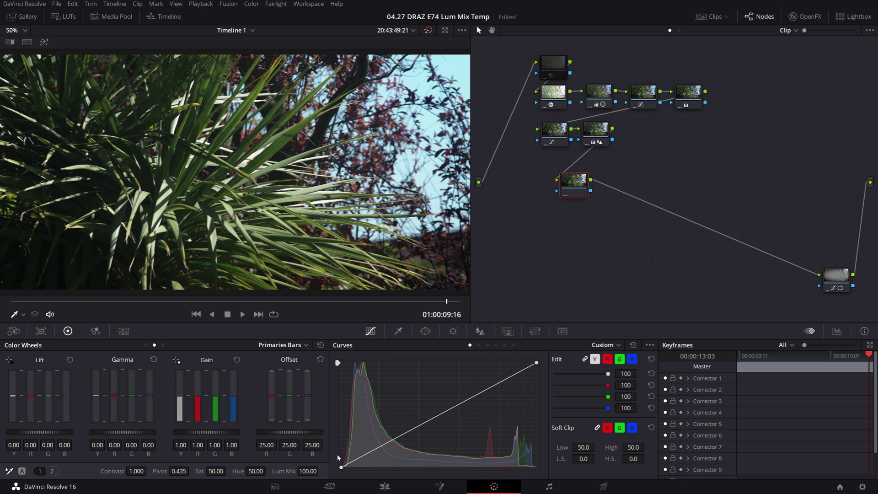
double_click(308, 471)
type("0")
key("Return")
left_click_drag(232, 397, 233, 377)
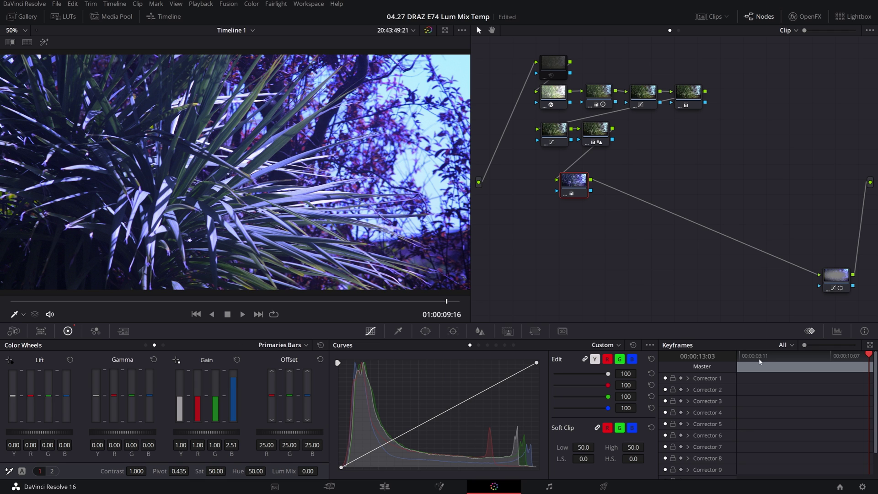
- Lower the blue gain to about 1.36 on the Waveform scope, then add a serial node after it
left_click(836, 331)
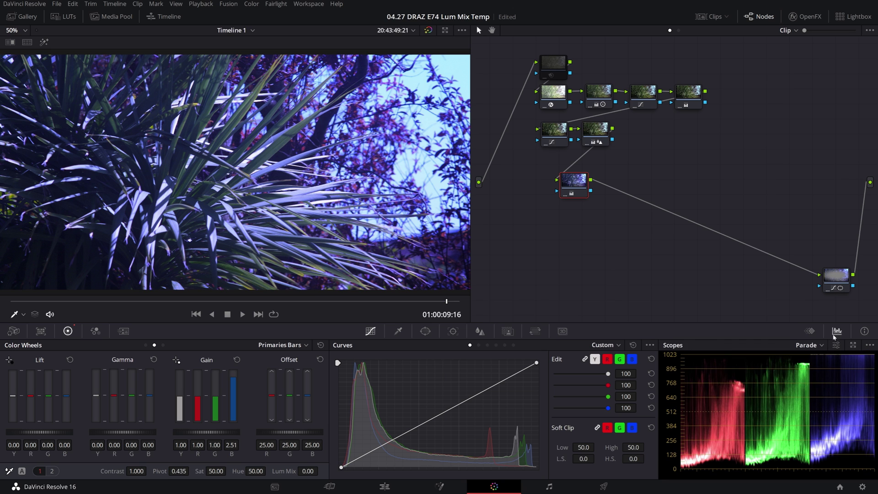
mouse_move(235, 380)
left_mouse_down()
mouse_move(235, 412)
mouse_move(235, 393)
left_mouse_up()
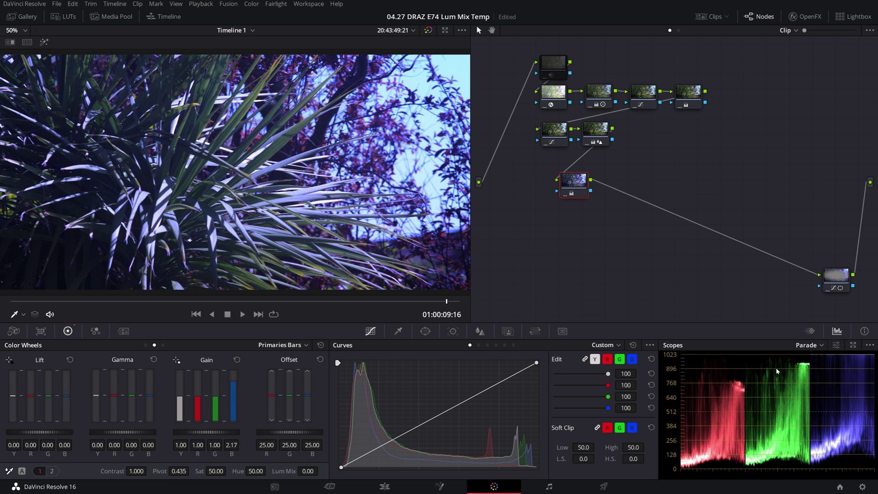
left_click(810, 345)
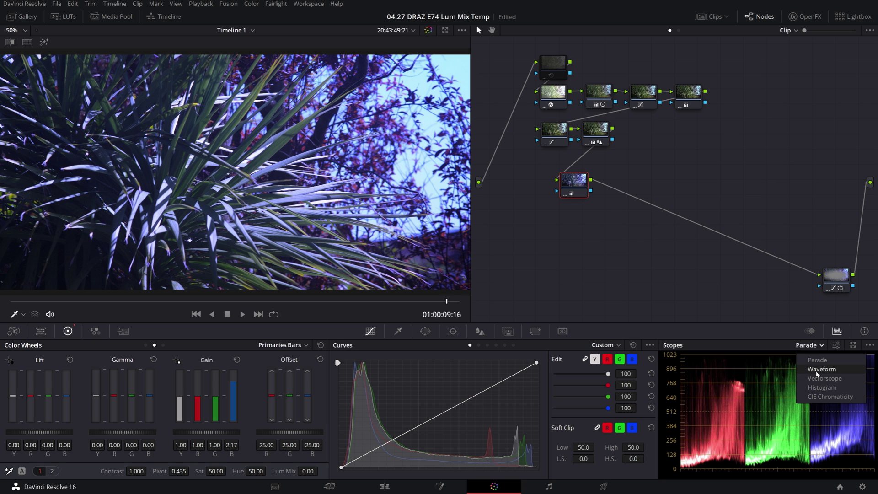
left_click(817, 370)
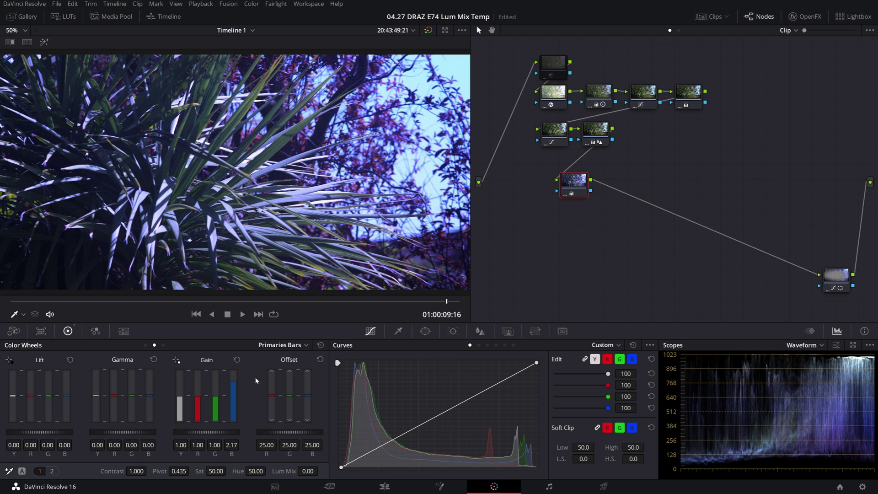
mouse_move(229, 386)
left_mouse_down()
mouse_move(229, 403)
mouse_move(231, 389)
left_mouse_up()
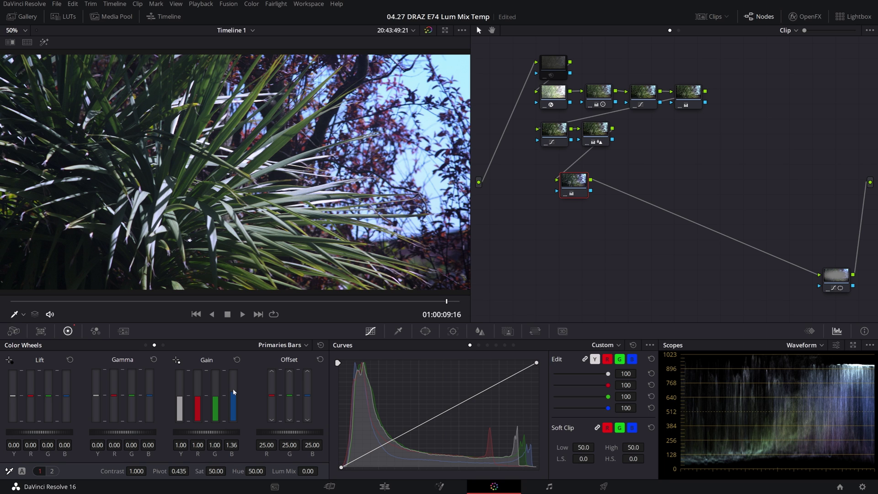
key("alt+s")
key("alt+s")
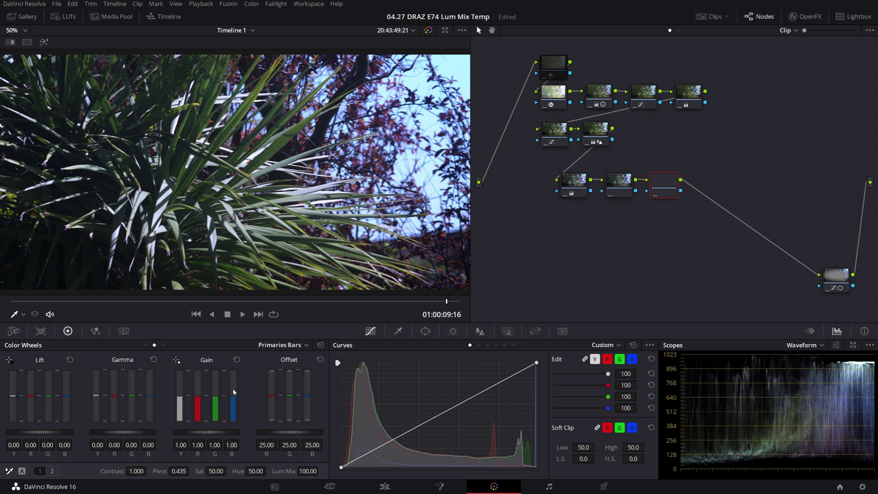
key("alt+s")
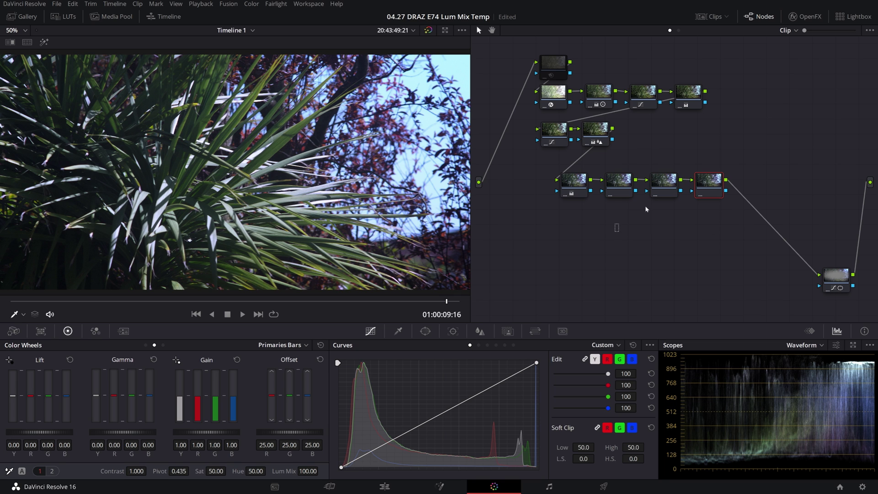
left_click_drag(615, 225, 709, 191)
key("Delete")
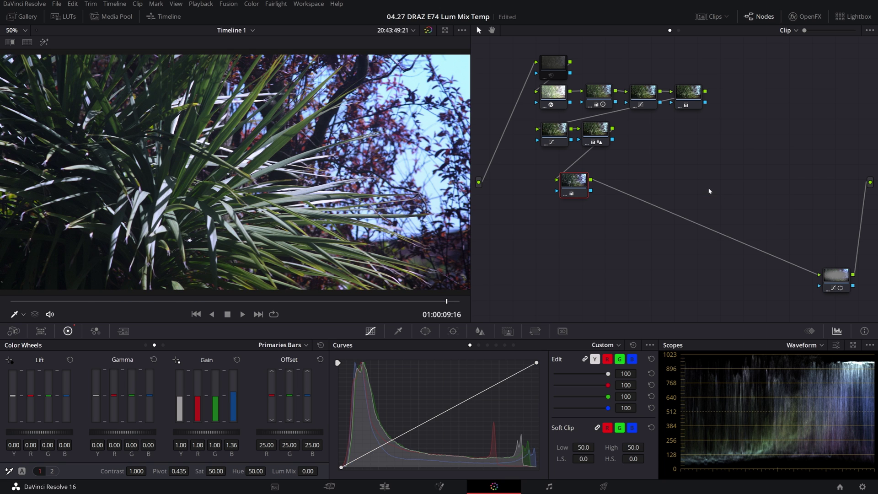
left_click(861, 487)
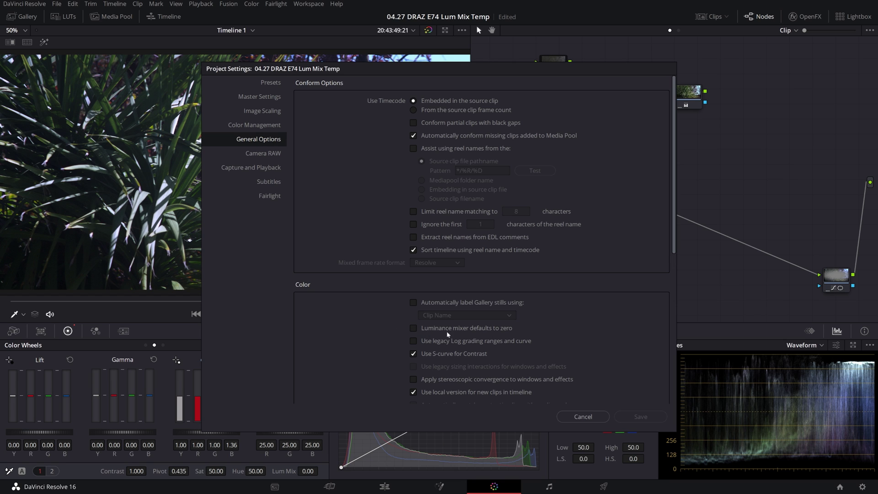
- Tick 'Luminance mixer defaults to zero' in General Options and save the project settings
left_click(413, 328)
left_click(640, 416)
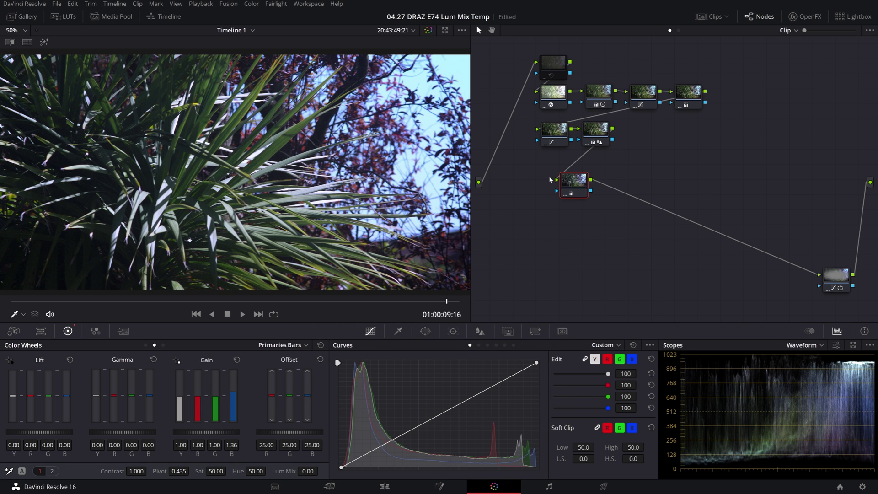
- Add three serial nodes with Alt+S after the blue-gain node, each starting at Lum Mix 0
key("alt+s")
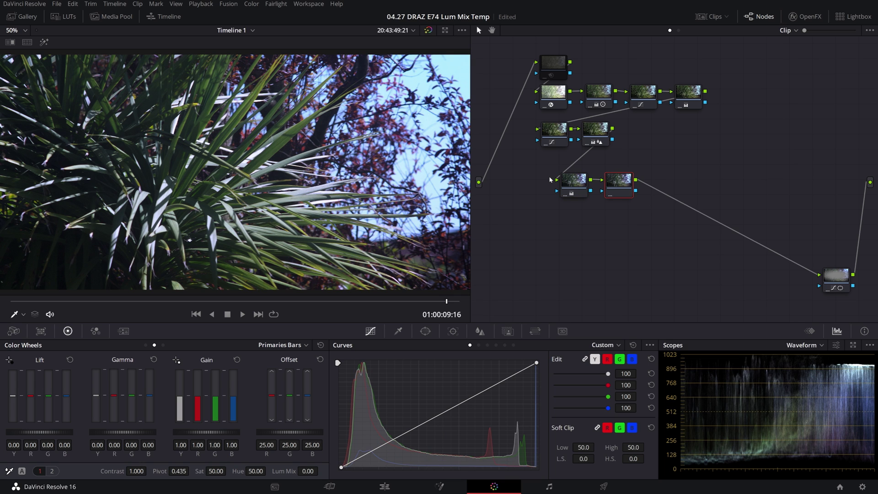
key("alt+s")
key("alt+s")
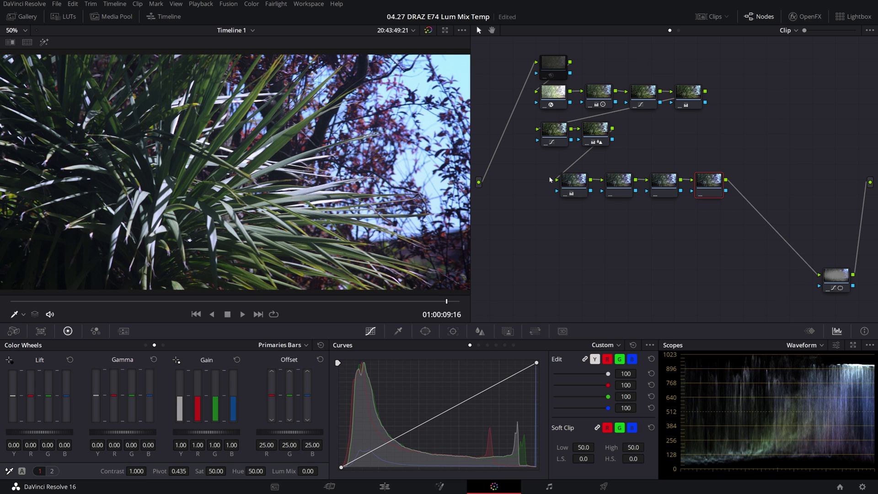